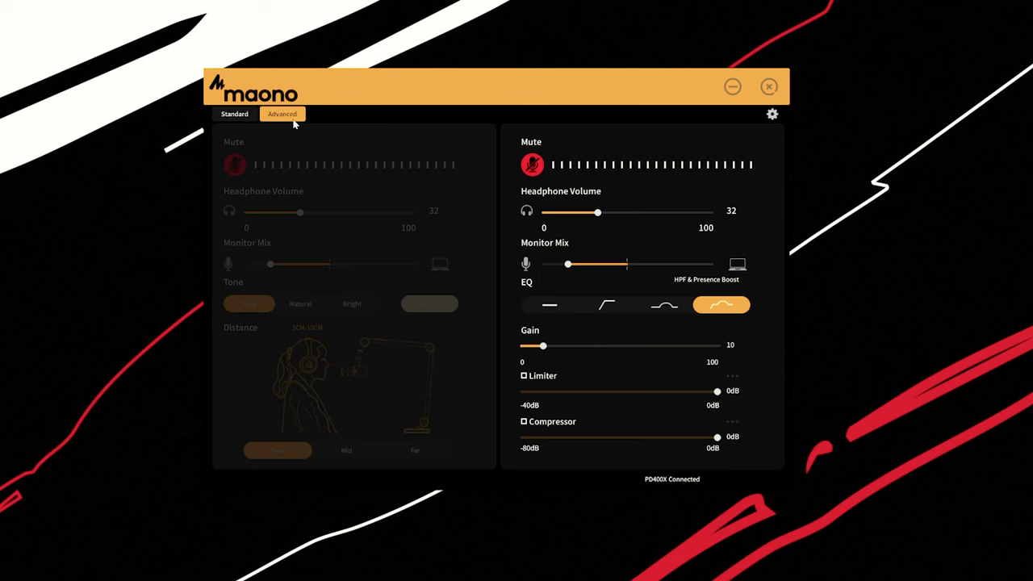
- Switch to Standard mode and try the Natural, Bright and Legacy microphone tones, finishing back on Deep
{"action": "left_click", "coordinate": [230, 114]}
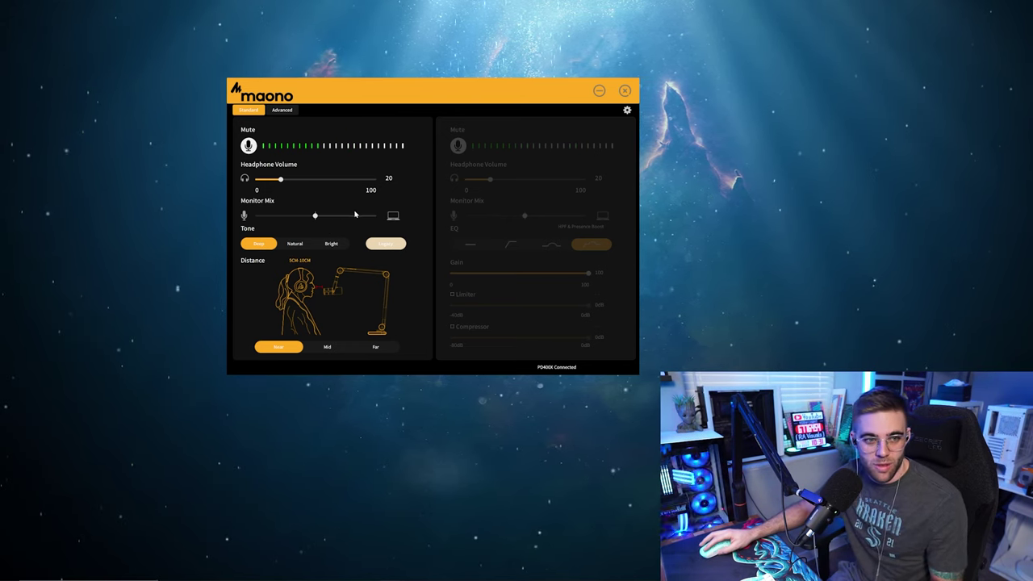
{"action": "left_click", "coordinate": [295, 244]}
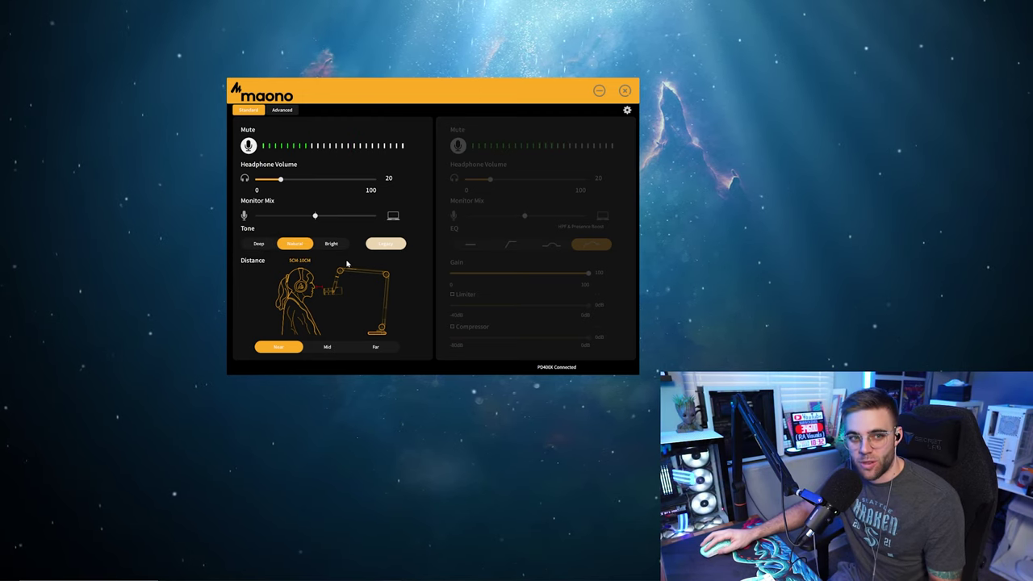
{"action": "left_click", "coordinate": [258, 245]}
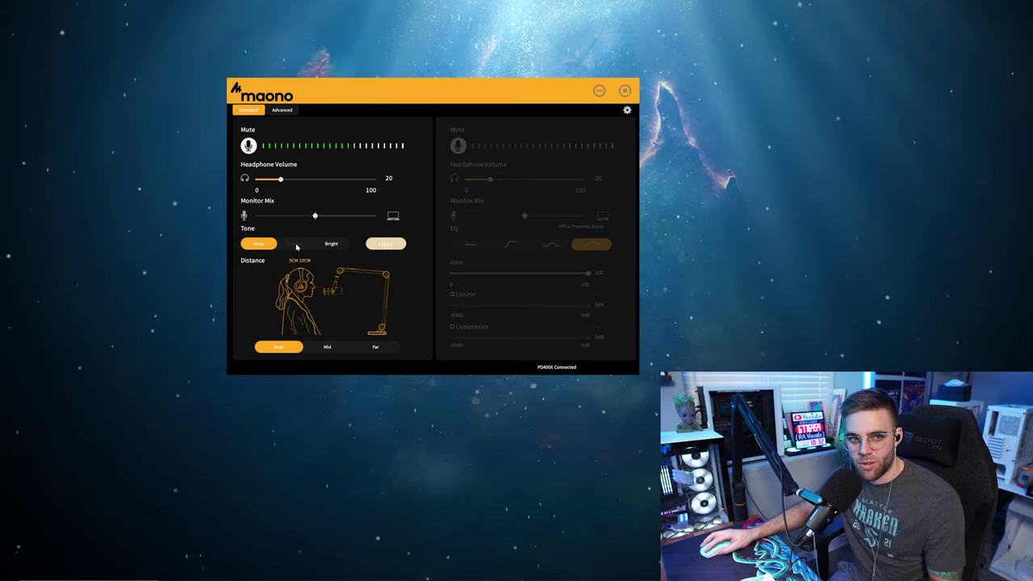
{"action": "left_click", "coordinate": [296, 246]}
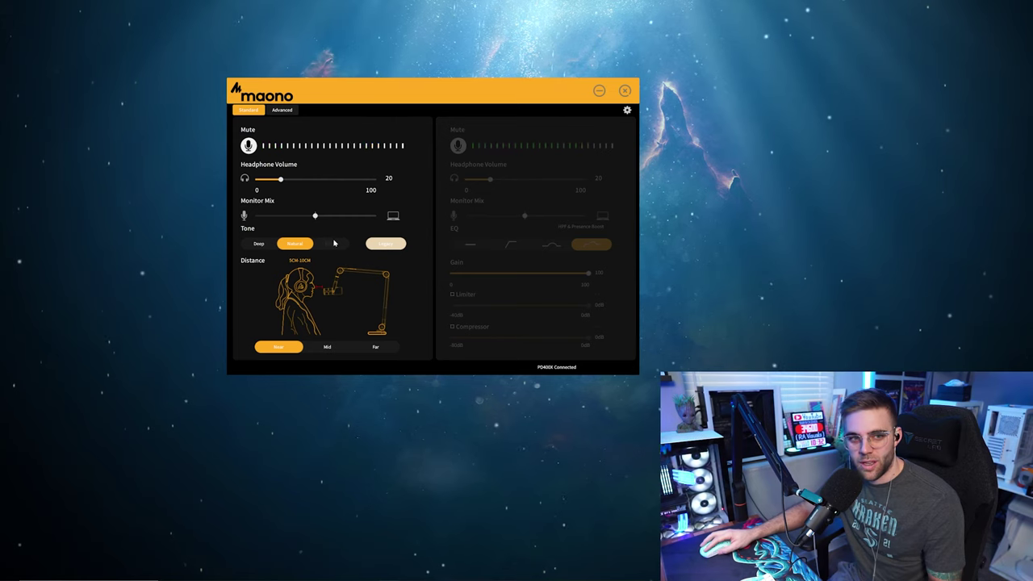
{"action": "left_click", "coordinate": [334, 245]}
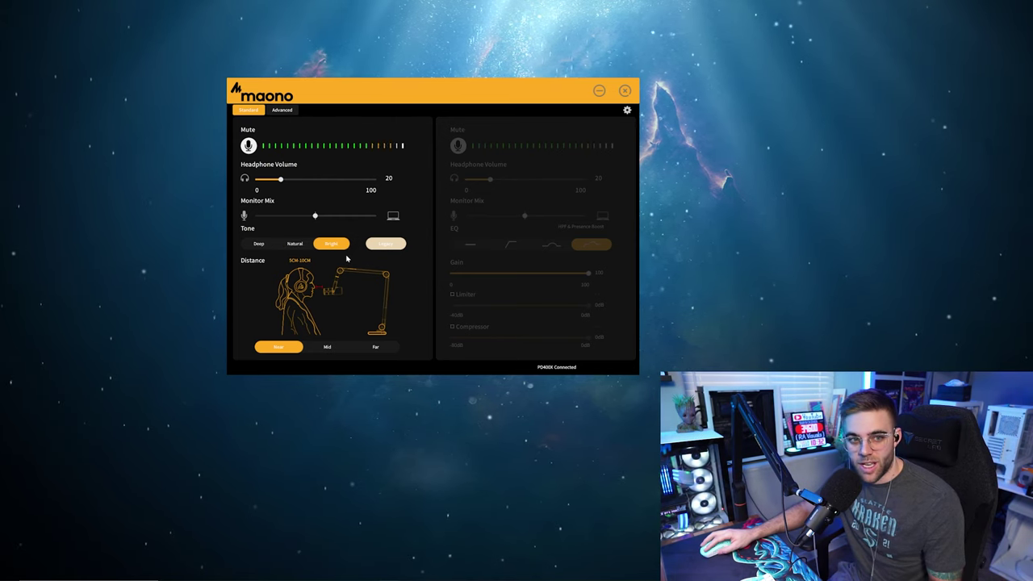
{"action": "left_click", "coordinate": [258, 243]}
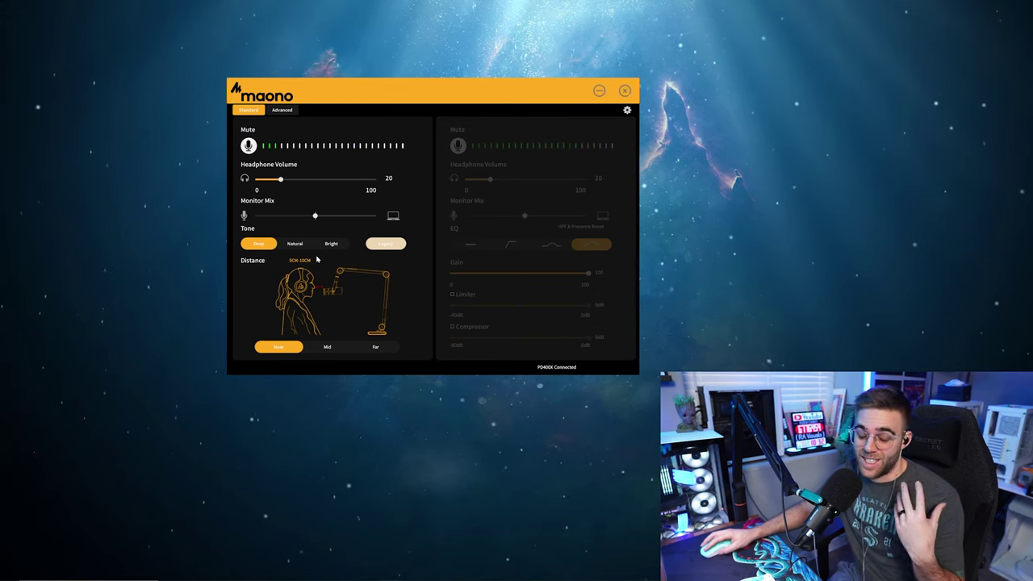
{"action": "left_click", "coordinate": [385, 244]}
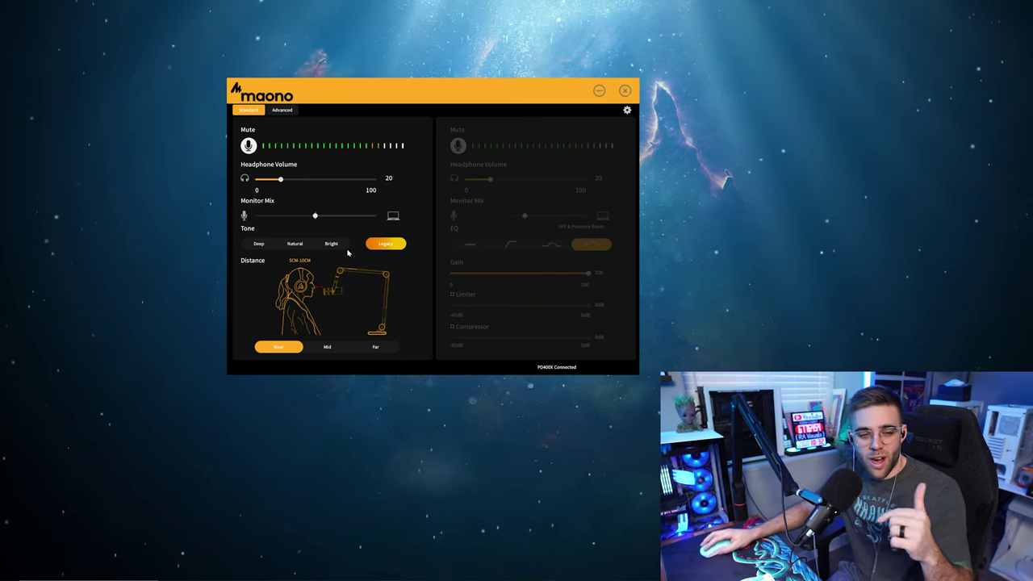
{"action": "left_click", "coordinate": [258, 245]}
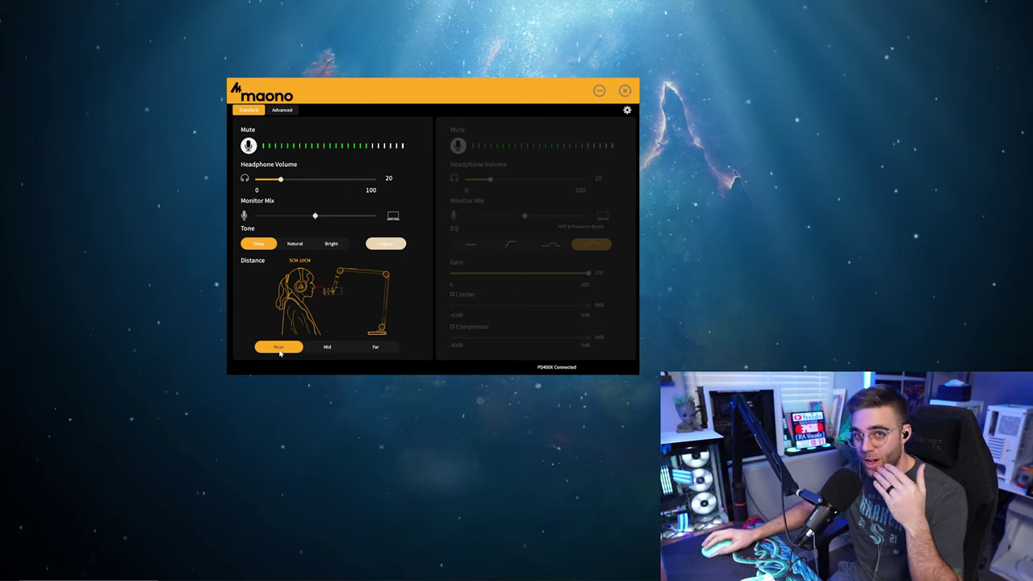
- Try the Mid and Far microphone distance presets and return the distance to Near
{"action": "left_click", "coordinate": [327, 347]}
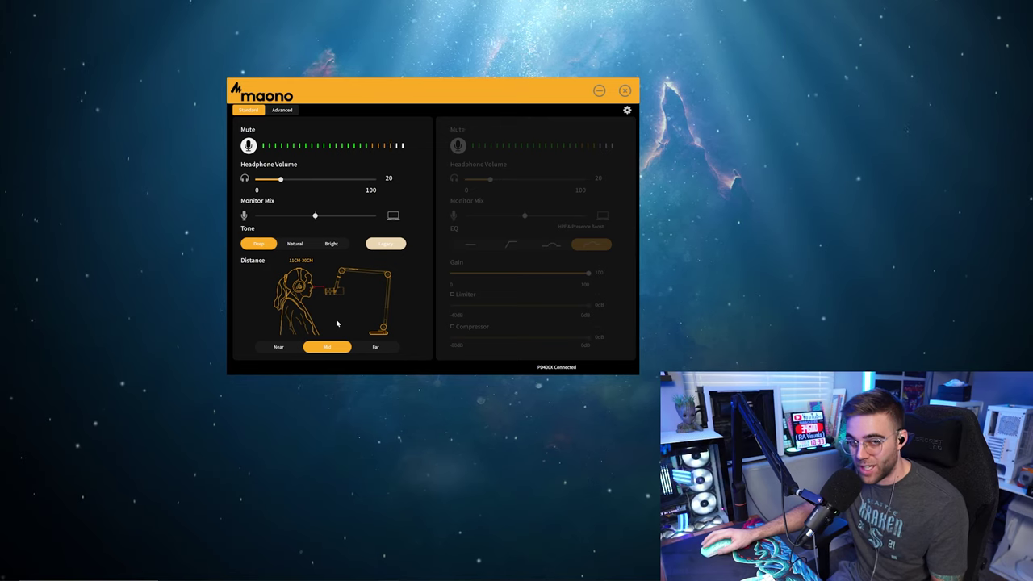
{"action": "left_click", "coordinate": [371, 347]}
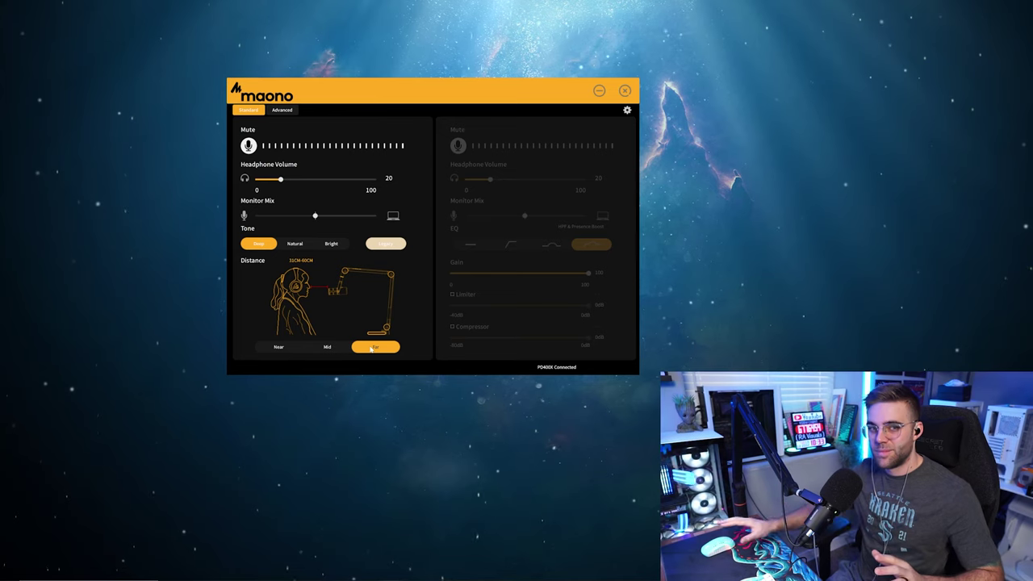
{"action": "left_click", "coordinate": [328, 348]}
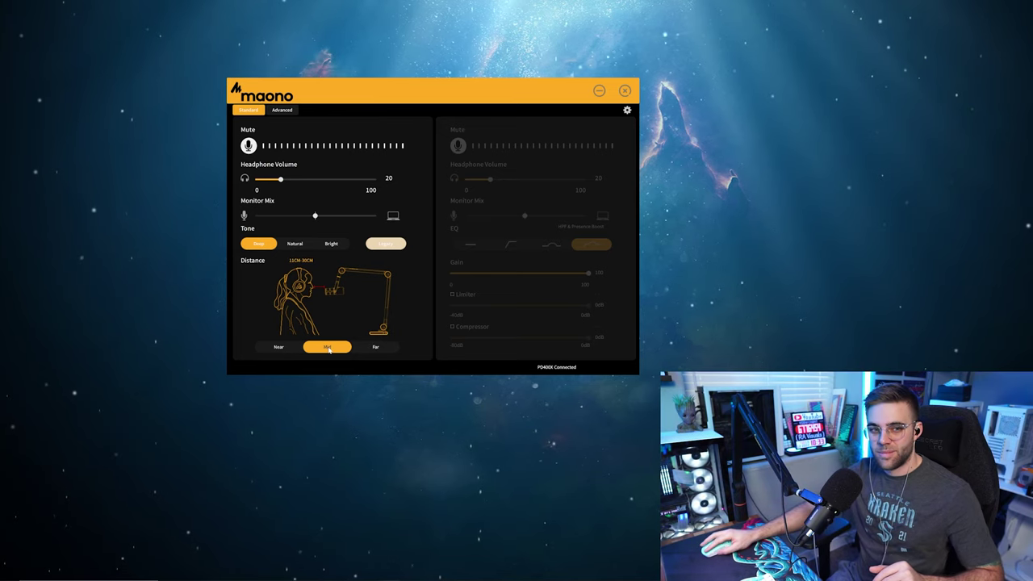
{"action": "left_click", "coordinate": [375, 347]}
{"action": "left_click", "coordinate": [325, 348]}
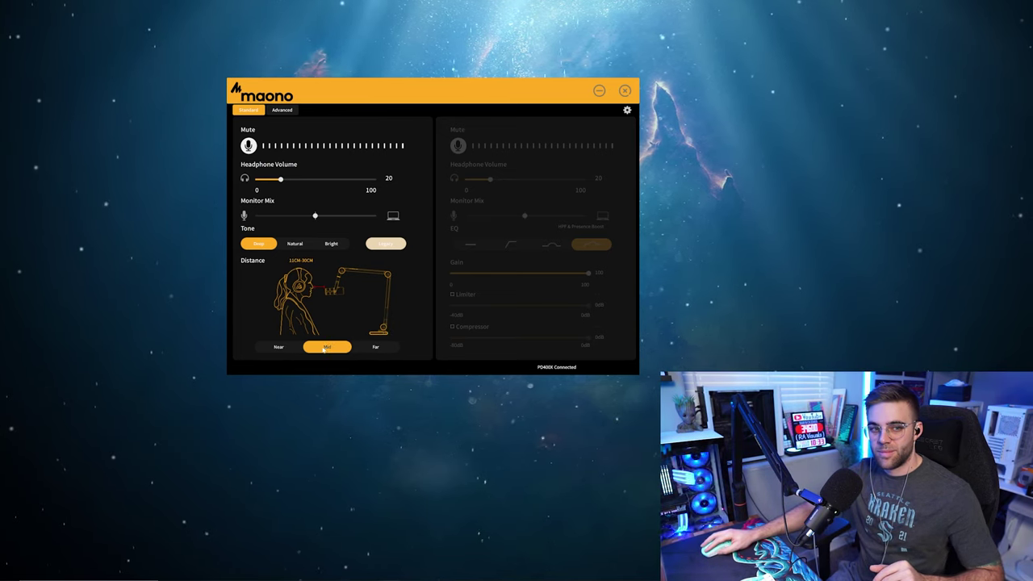
{"action": "left_click", "coordinate": [281, 348]}
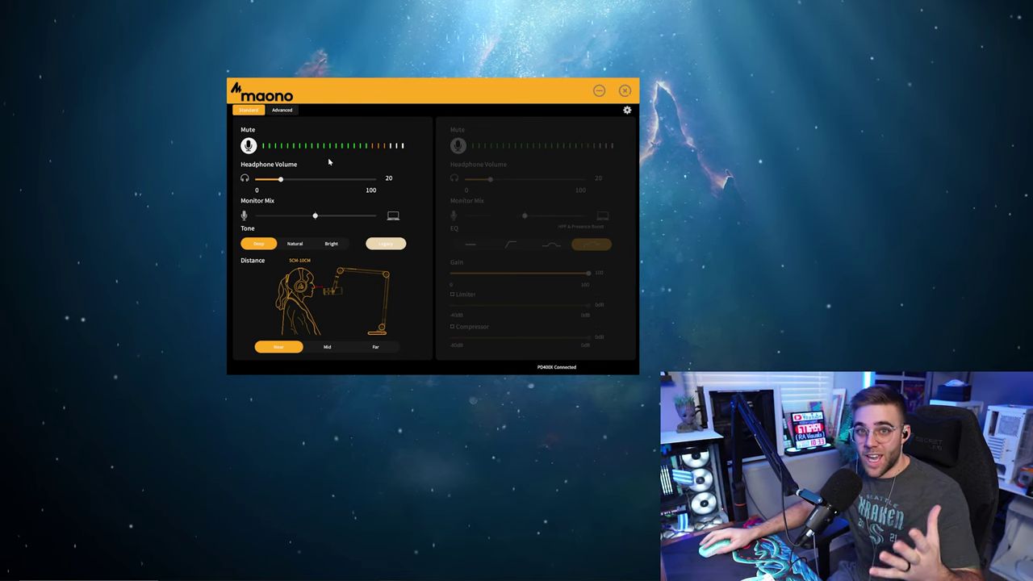
- Switch to Advanced mode, choose the Flat EQ and lower the microphone gain to 50
{"action": "left_click", "coordinate": [290, 111]}
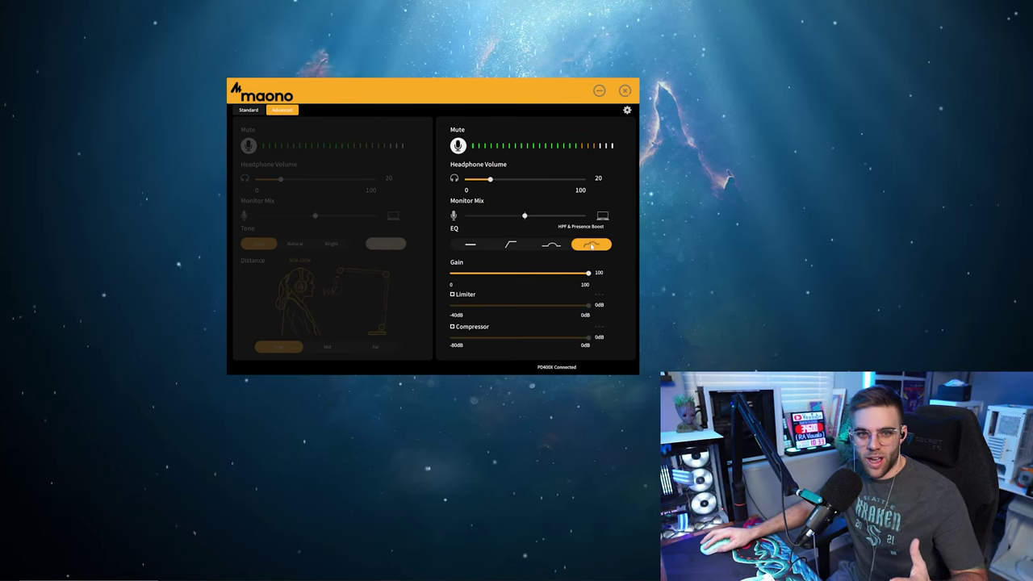
{"action": "left_click", "coordinate": [471, 246]}
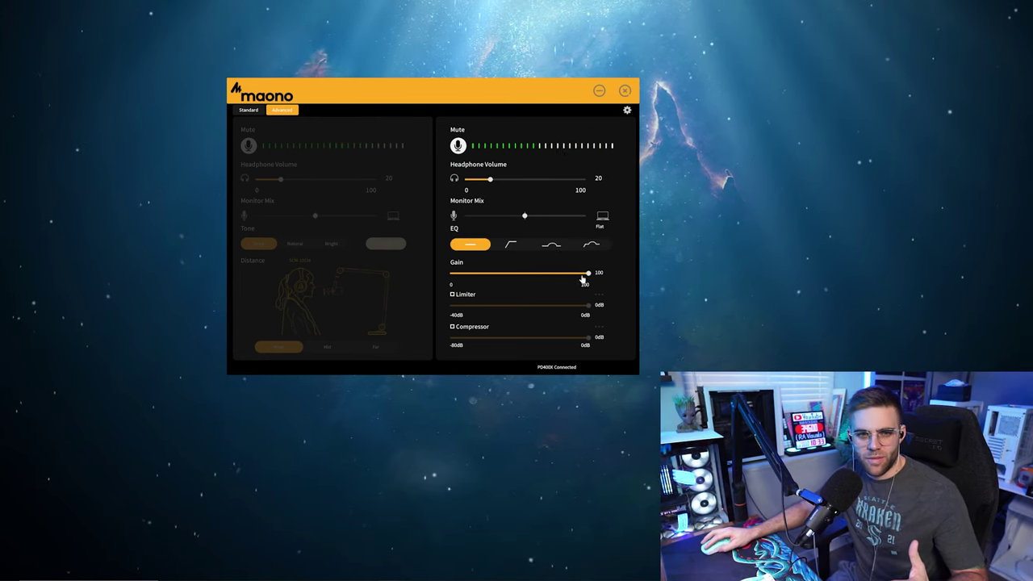
{"action": "left_click_drag", "start_coordinate": [588, 275], "coordinate": [521, 278]}
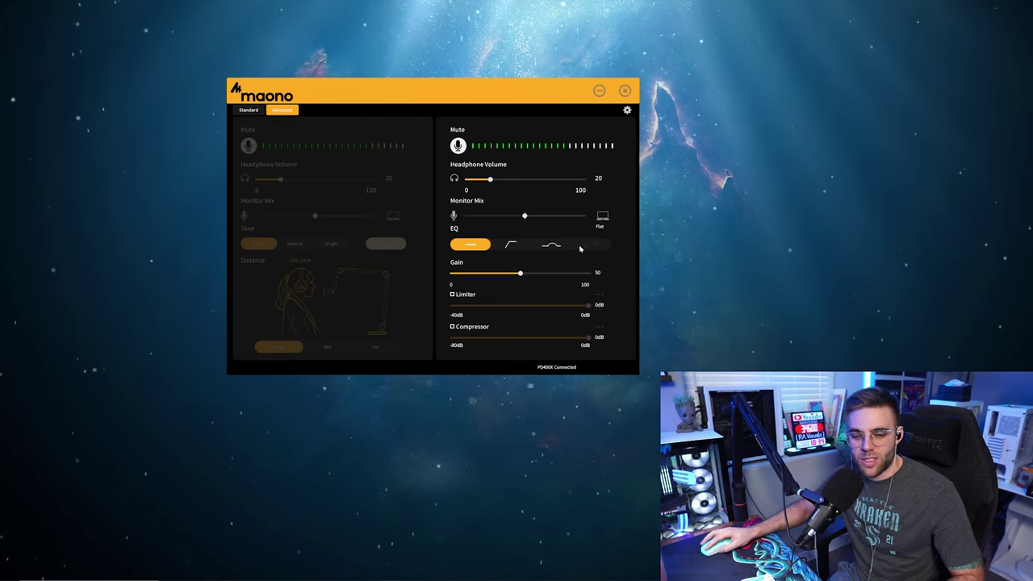
- Try the High-pass Filter and Presence Boost EQs, settle on HPF & Presence Boost, and set the gain to 45
{"action": "left_click", "coordinate": [509, 246]}
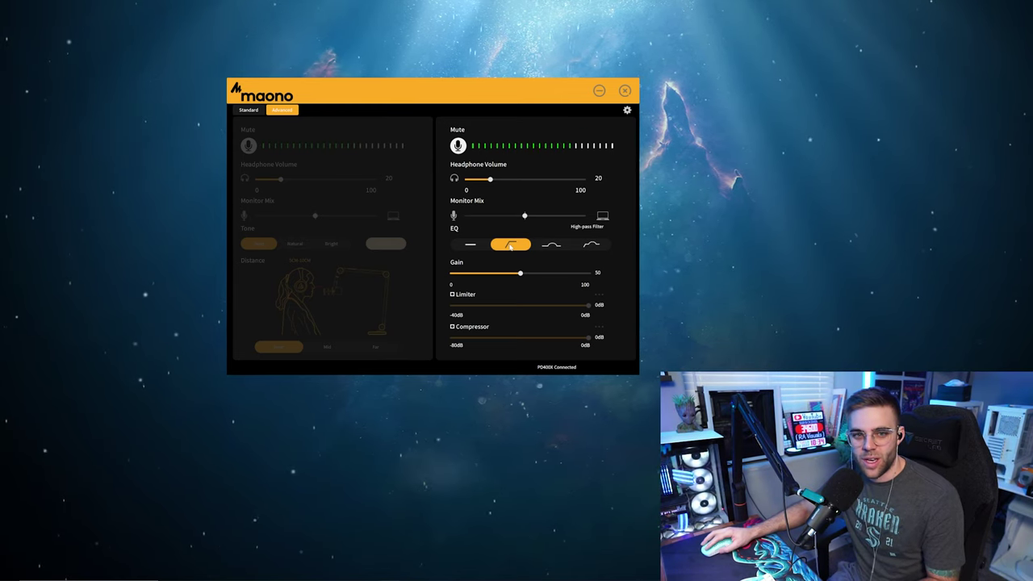
{"action": "left_click", "coordinate": [551, 245]}
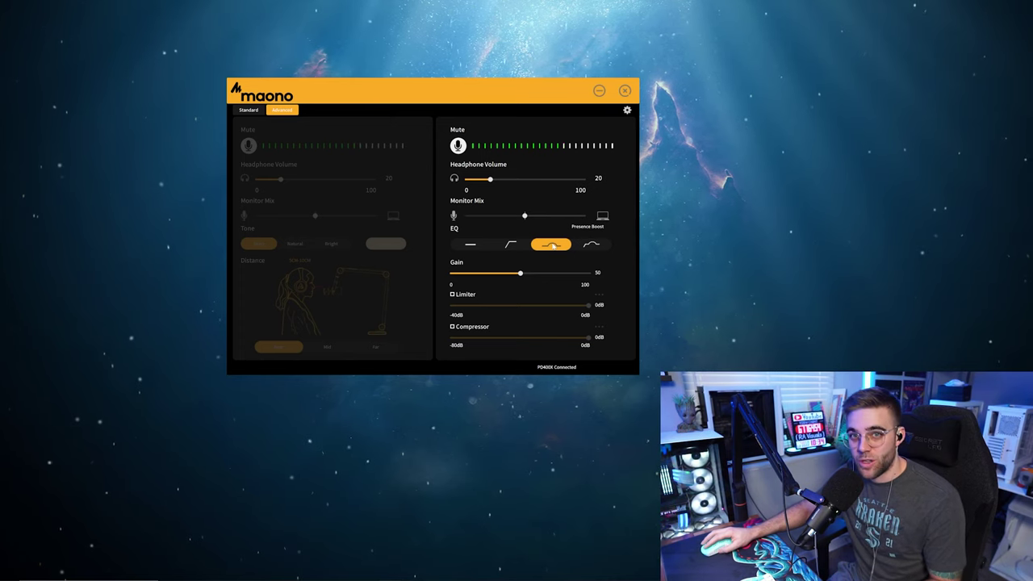
{"action": "left_click", "coordinate": [592, 247]}
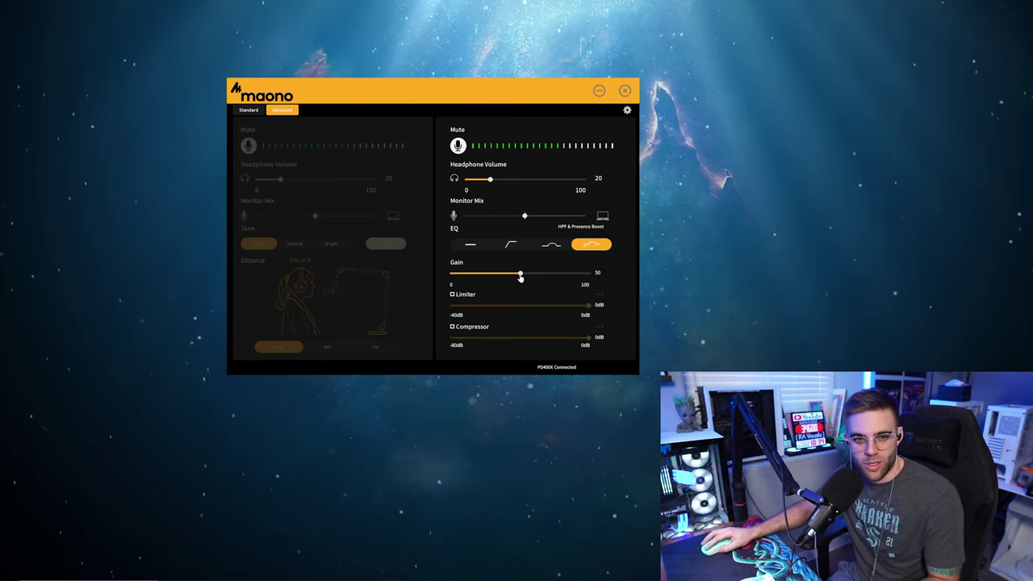
{"action": "mouse_move", "coordinate": [522, 277]}
{"action": "left_mouse_down"}
{"action": "mouse_move", "coordinate": [566, 277]}
{"action": "mouse_move", "coordinate": [514, 278]}
{"action": "left_mouse_up"}
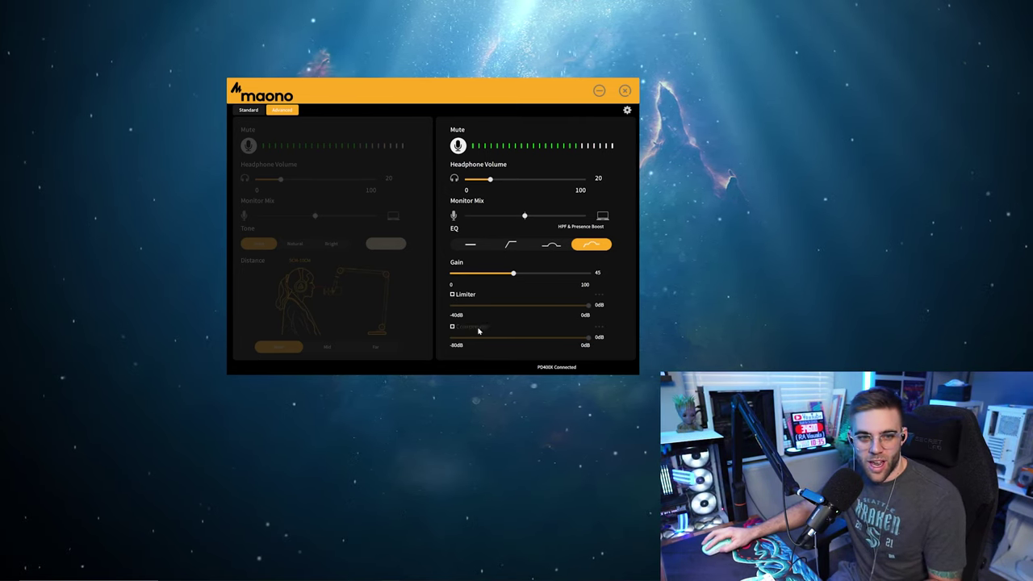
- Try the limiter with its threshold at 0 dB, review and confirm its detailed settings, and turn the limiter off
{"action": "left_click", "coordinate": [467, 296]}
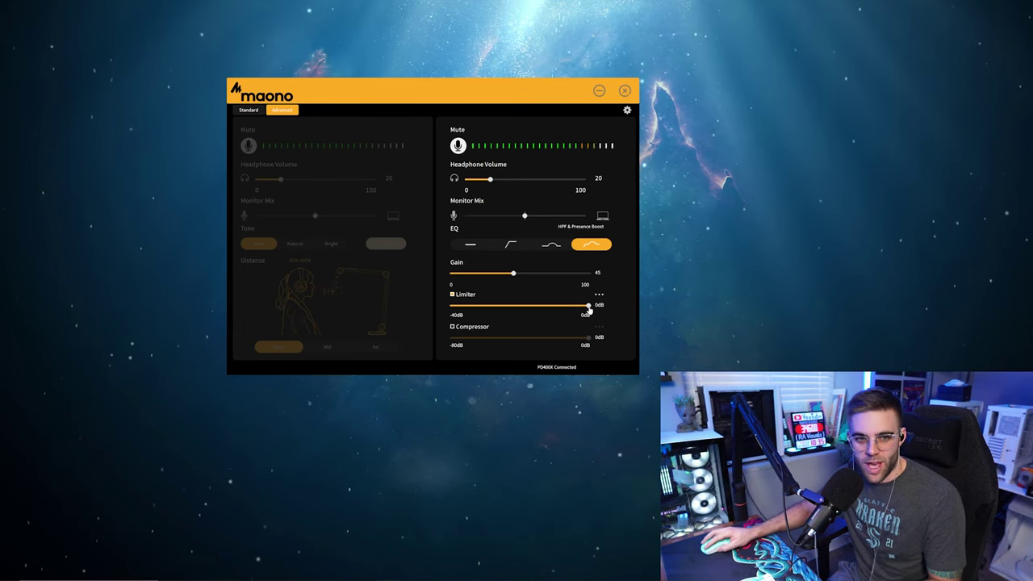
{"action": "mouse_move", "coordinate": [589, 309]}
{"action": "left_mouse_down"}
{"action": "mouse_move", "coordinate": [458, 308]}
{"action": "mouse_move", "coordinate": [596, 310]}
{"action": "left_mouse_up"}
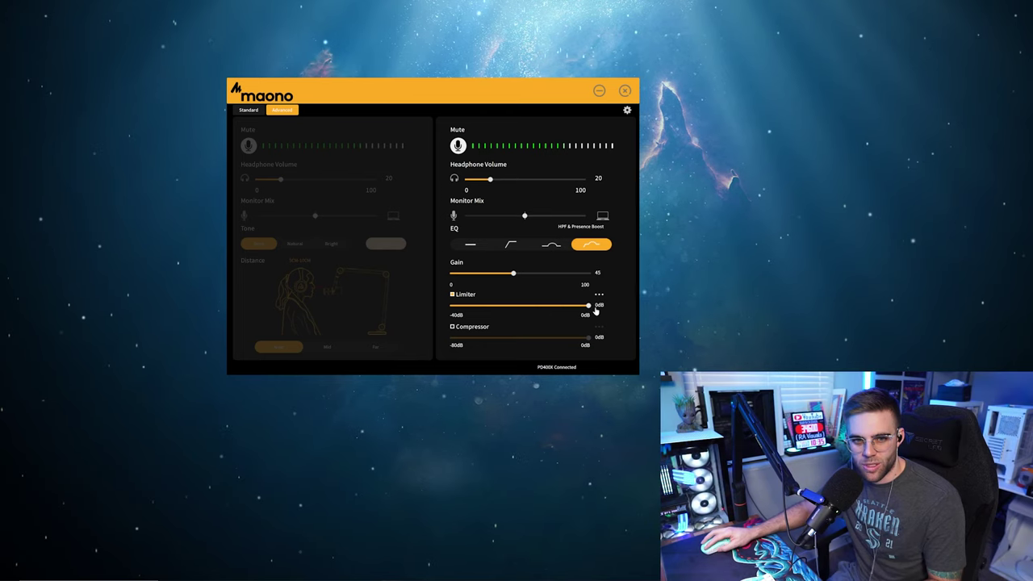
{"action": "left_click", "coordinate": [598, 298]}
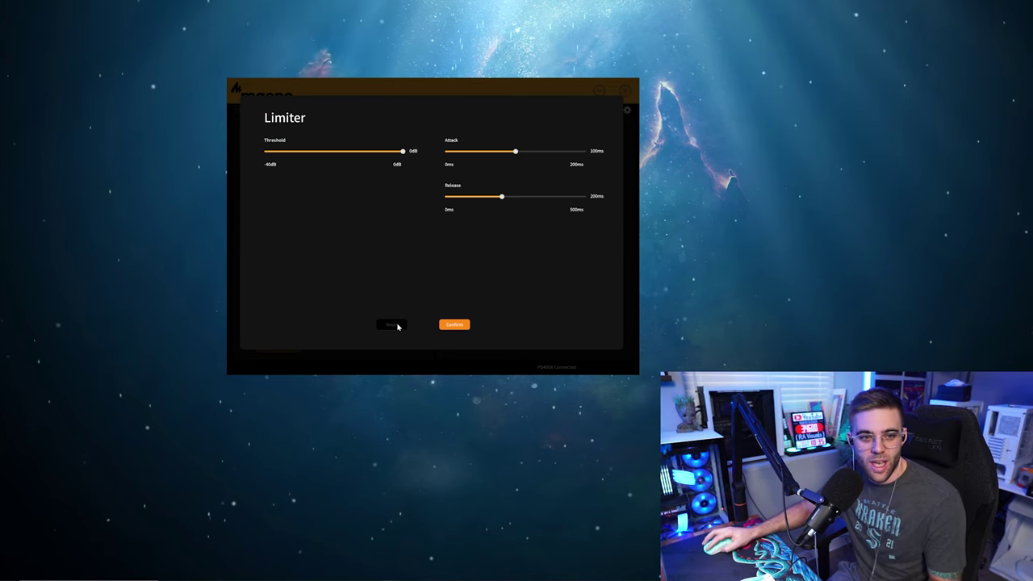
{"action": "left_click", "coordinate": [455, 325]}
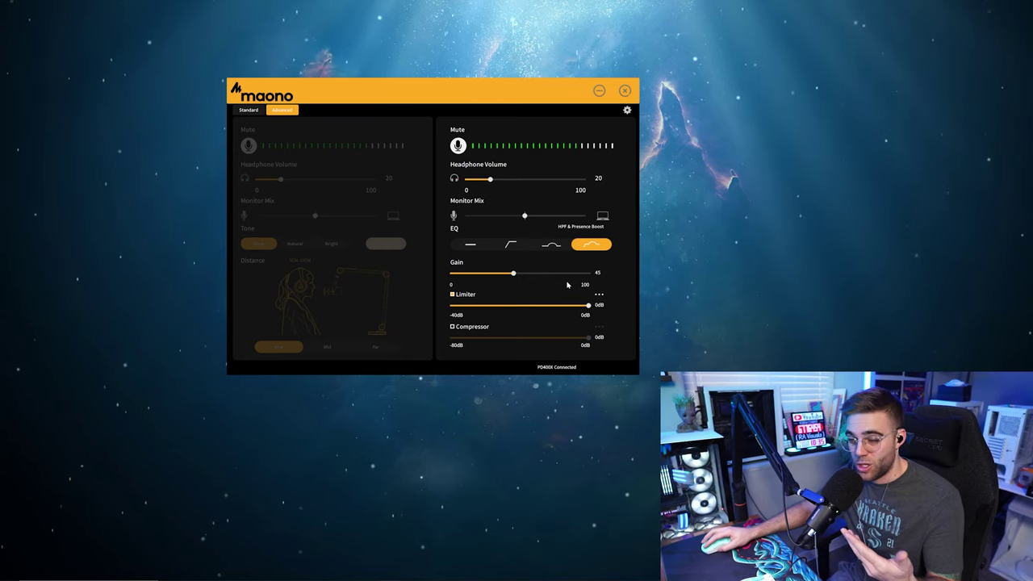
{"action": "left_click", "coordinate": [452, 294]}
- Enable the compressor and confirm its detailed settings with a 0 dB threshold and 100 ms attack
{"action": "left_click", "coordinate": [452, 327]}
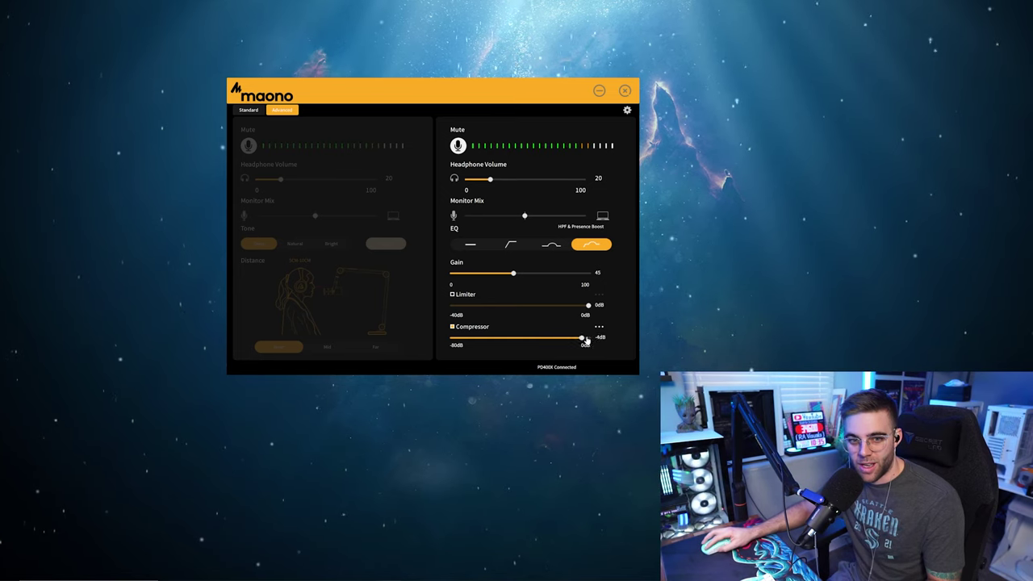
{"action": "left_click", "coordinate": [600, 327]}
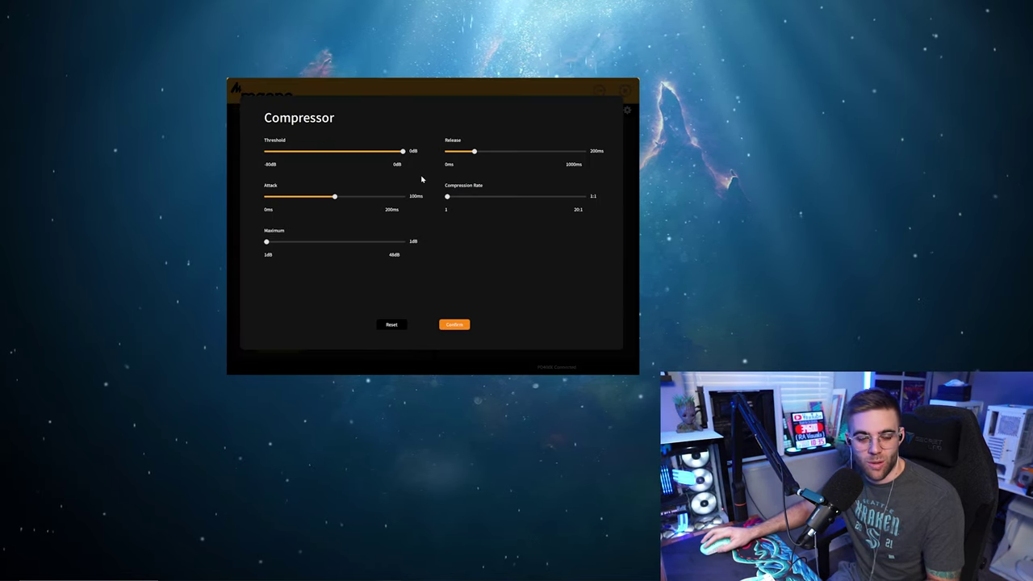
{"action": "mouse_move", "coordinate": [336, 195]}
{"action": "left_mouse_down"}
{"action": "mouse_move", "coordinate": [360, 198]}
{"action": "mouse_move", "coordinate": [335, 201]}
{"action": "left_mouse_up"}
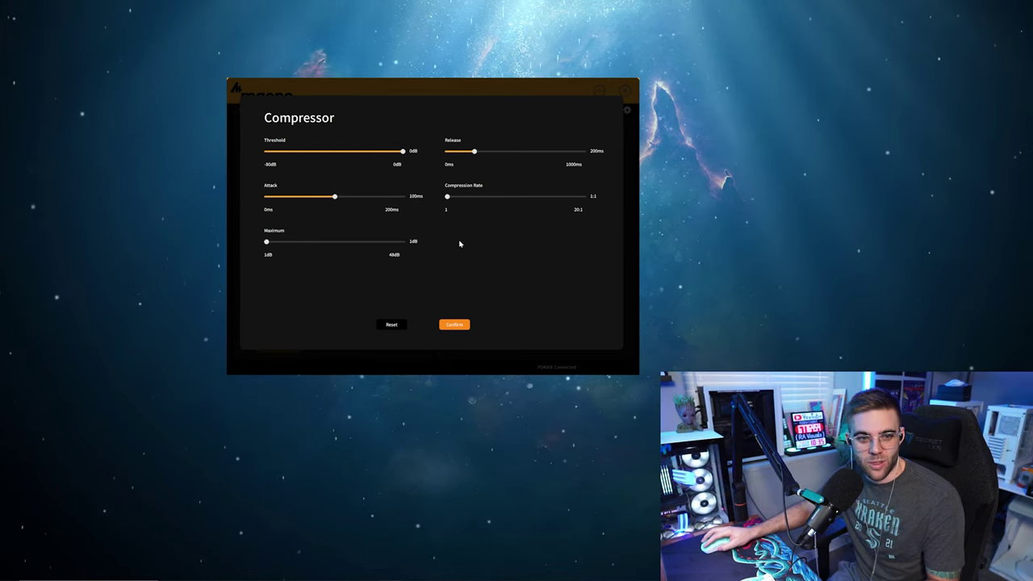
{"action": "left_click", "coordinate": [454, 324]}
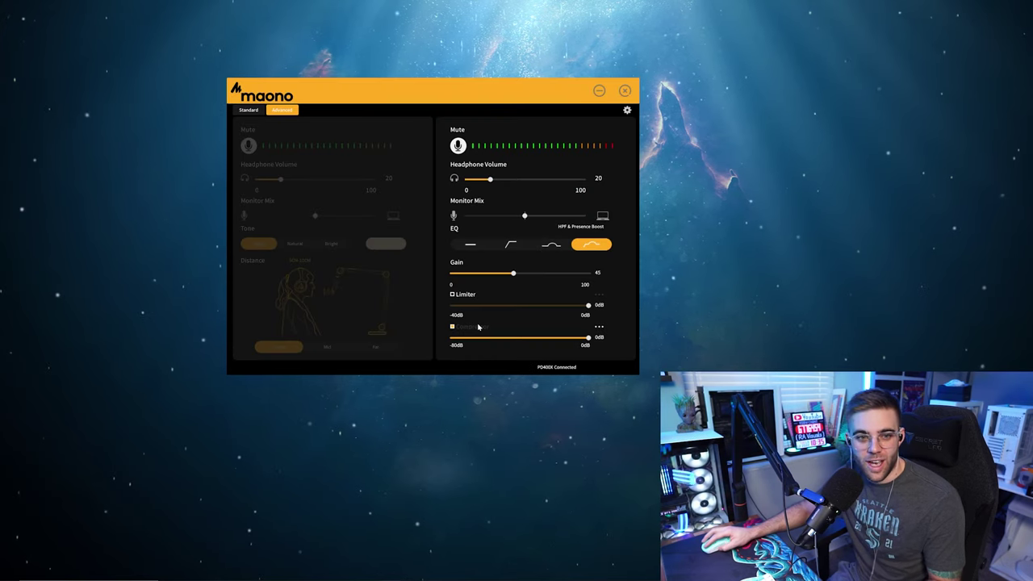